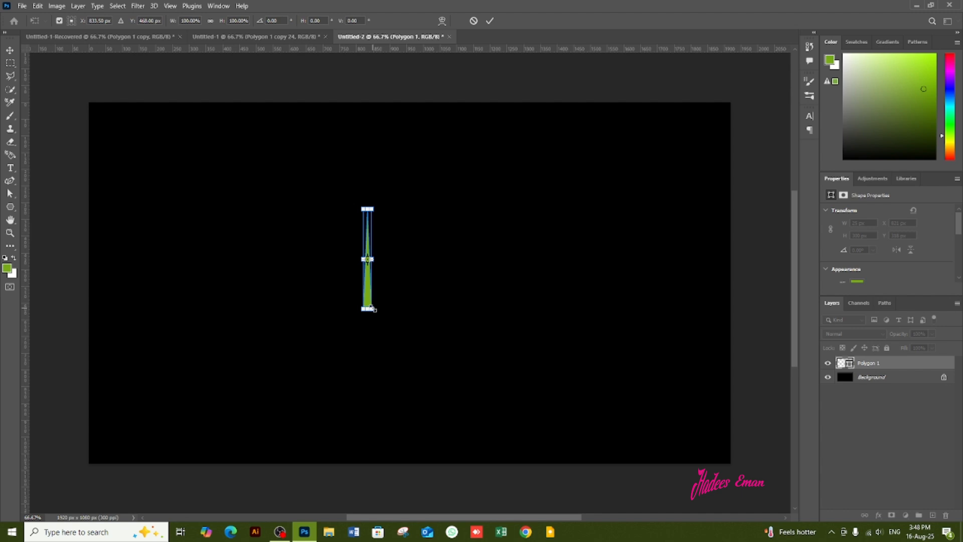
Scale the green triangle up to about 117% and flip it vertically
drag(371, 308, 375, 317)
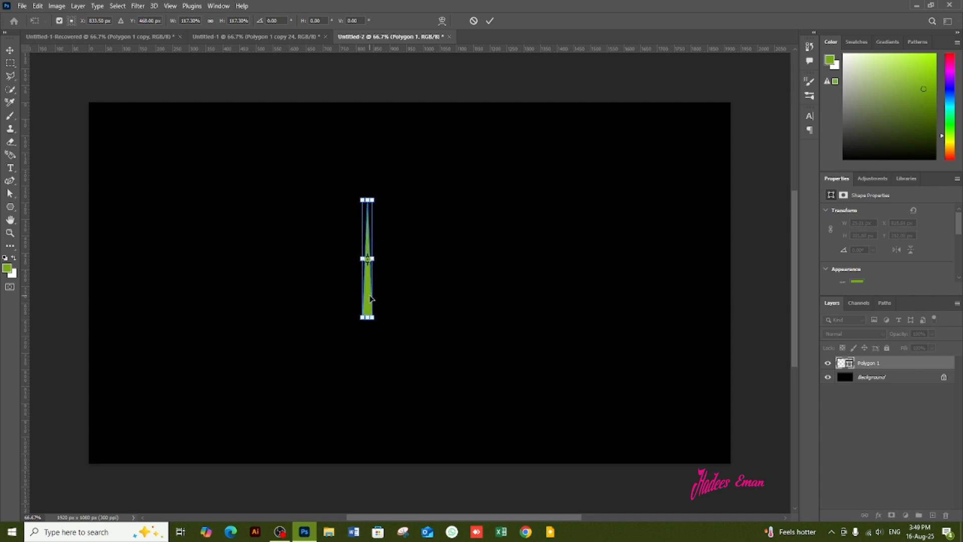
right_click(371, 299)
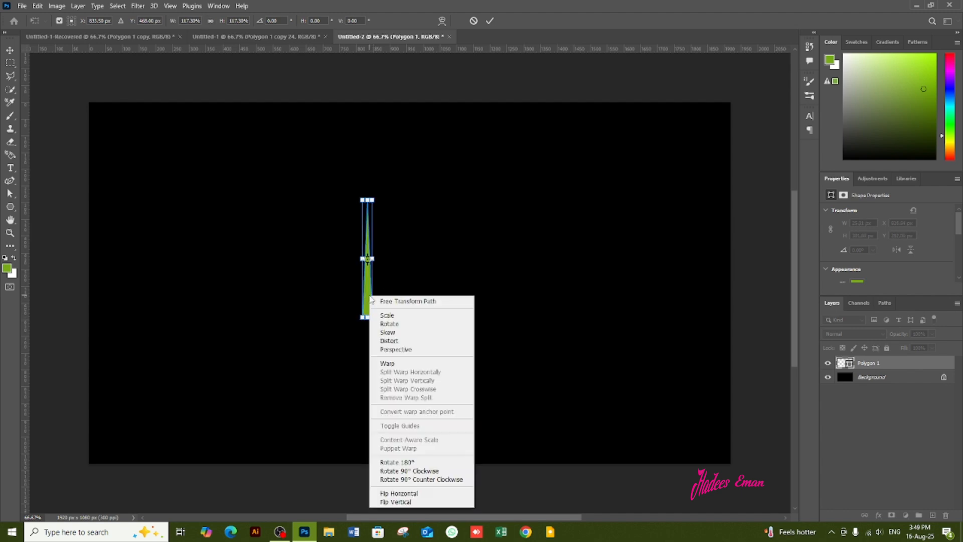
click(419, 502)
click(490, 21)
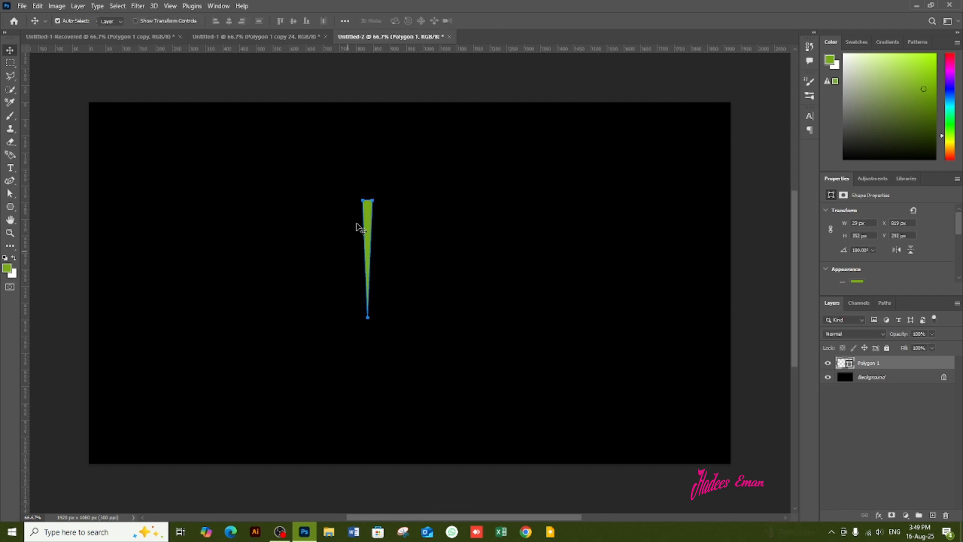
Move the flipped triangle to about X 893 px, Y 244 px, near the middle of the canvas
drag(369, 211, 394, 196)
right_click(393, 195)
key(Escape)
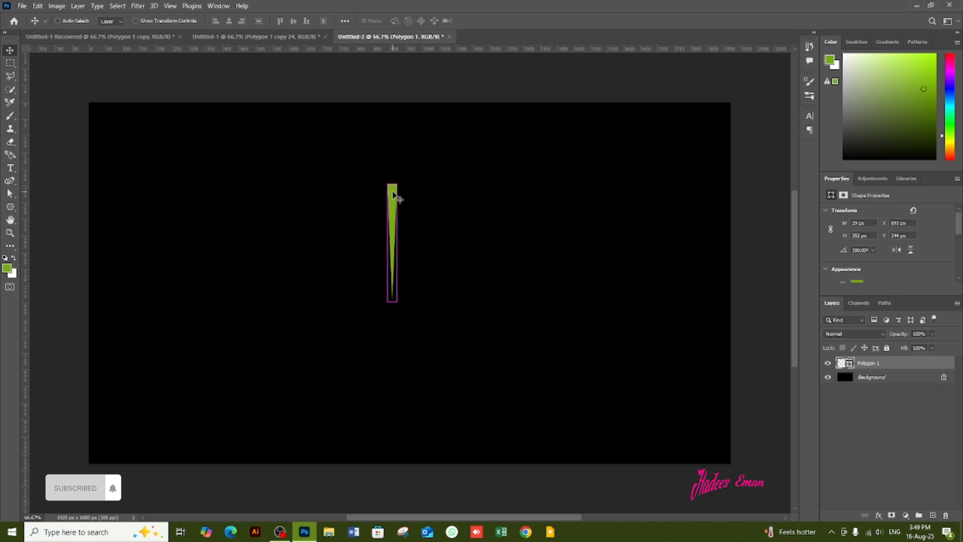
Rotate the triangle 15° around a reference point at its bottom centre
key(ctrl+t)
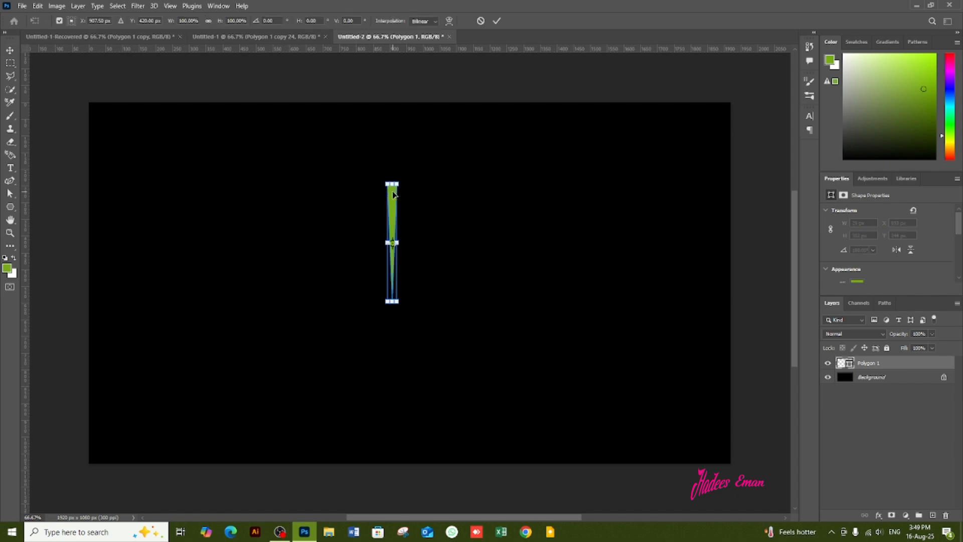
click(71, 22)
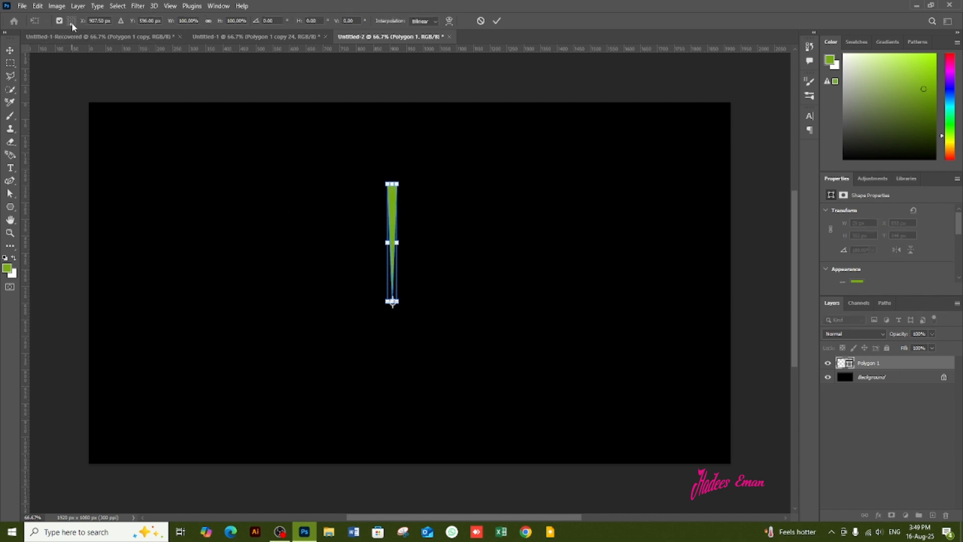
click(266, 20)
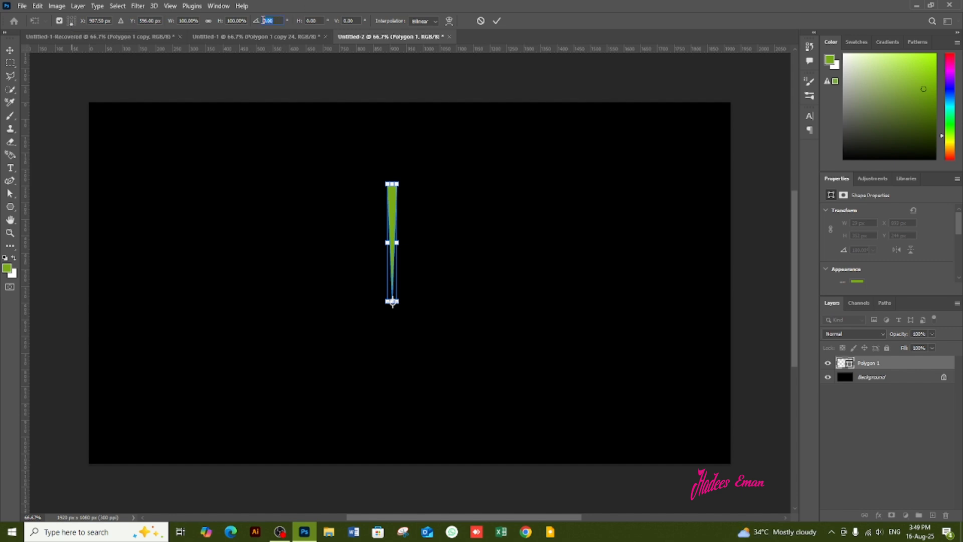
text(15)
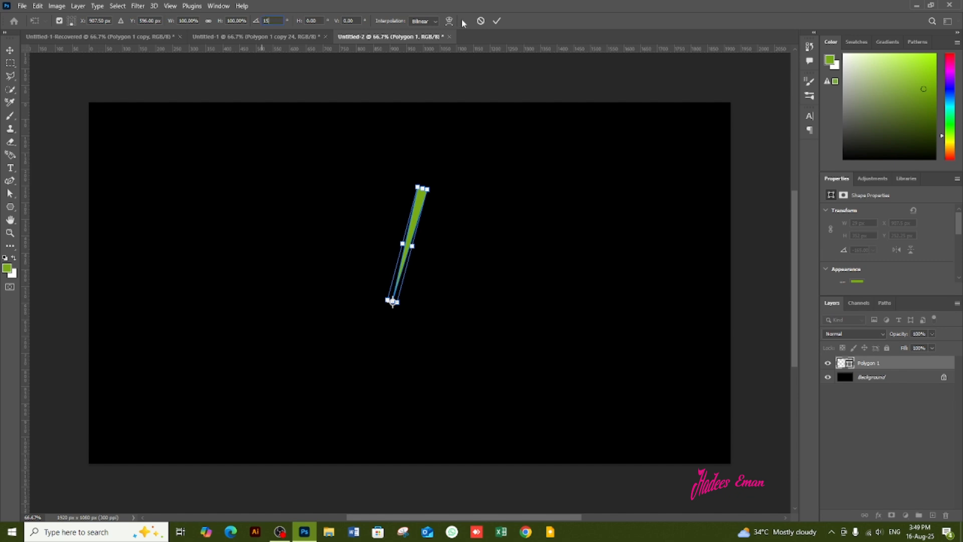
click(495, 24)
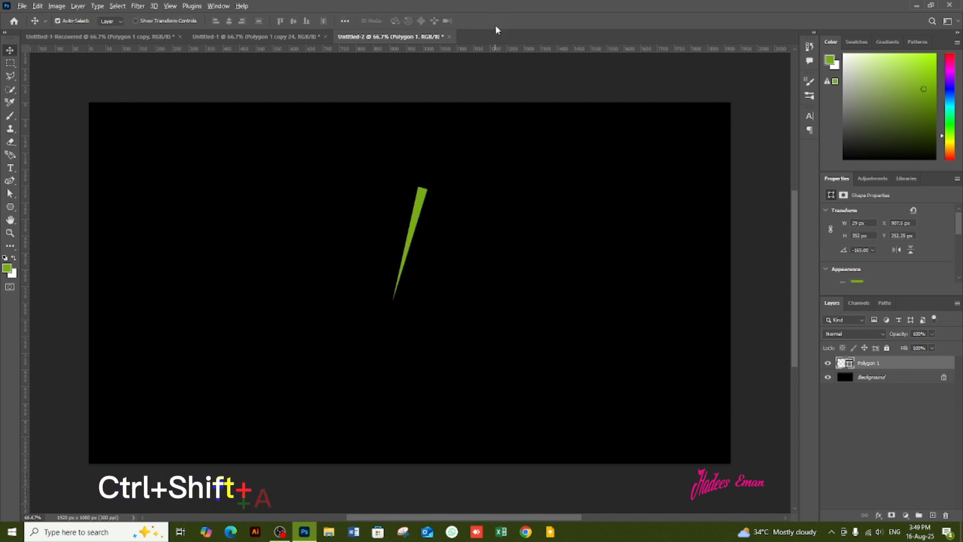
Repeat the 15° rotation on successive copies of the triangle until 24 spokes form a full circle
key(ctrl+shift+alt+t)
key(ctrl+shift+alt+t)
key(ctrl+shift+alt+t)
key(ctrl+shift+alt+t)
key(ctrl+shift+alt+t)
key(ctrl+shift+alt+t)
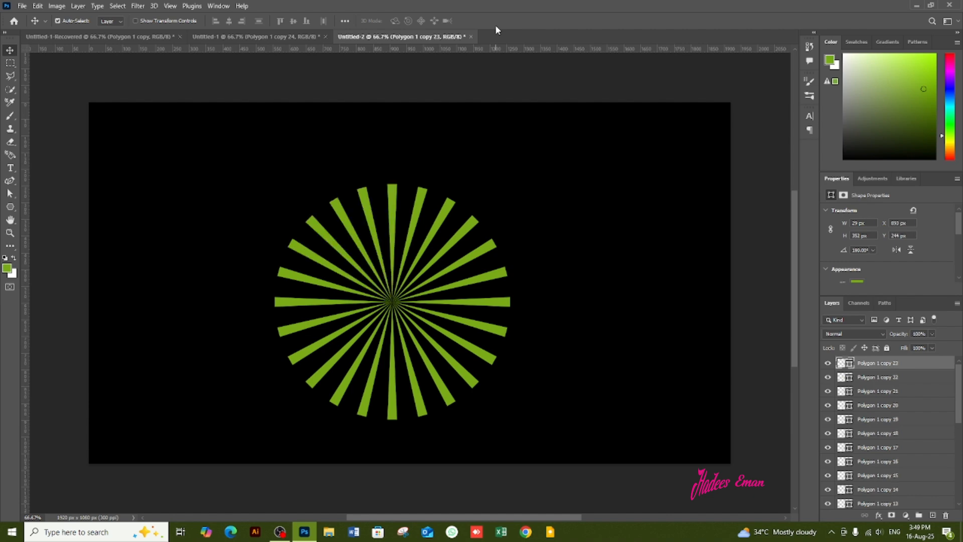
Select all the spoke layers and convert them into a single smart object
drag(224, 191, 399, 286)
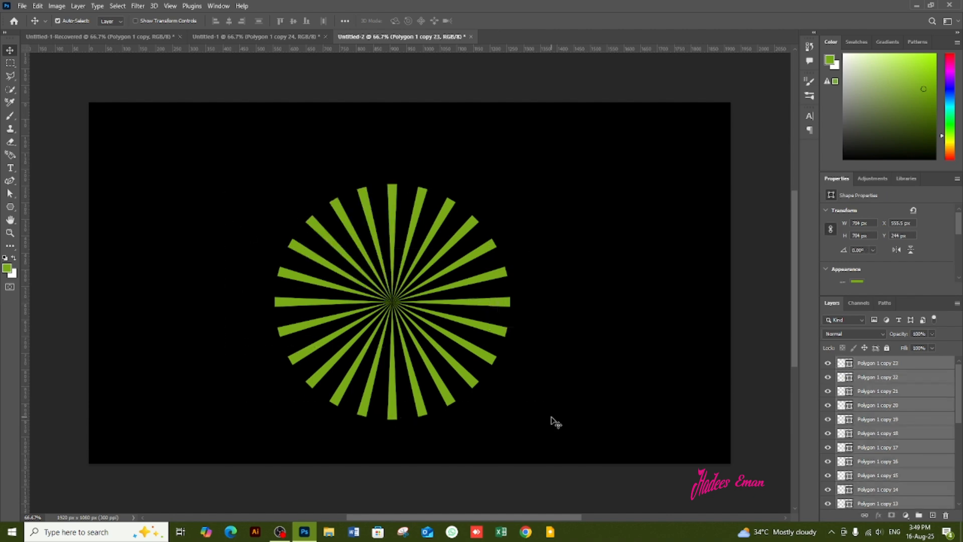
right_click(920, 361)
click(823, 236)
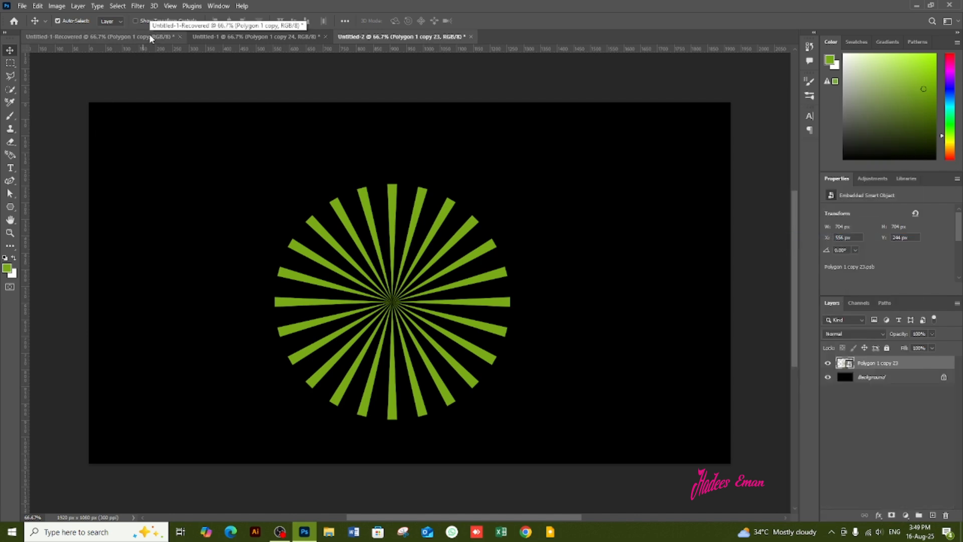
Warp the spoke wheel with the Twist preset at a bend of 100%
key(ctrl+t)
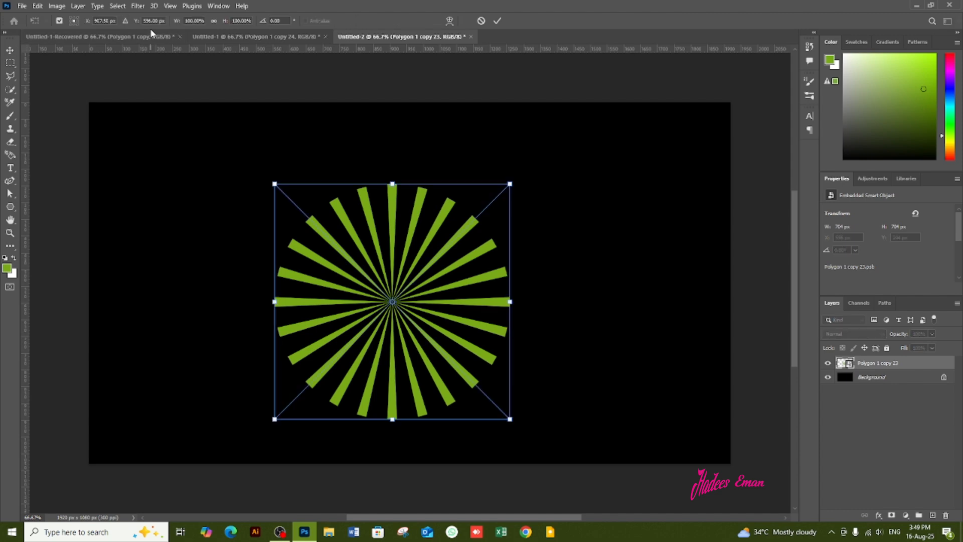
click(449, 20)
click(253, 21)
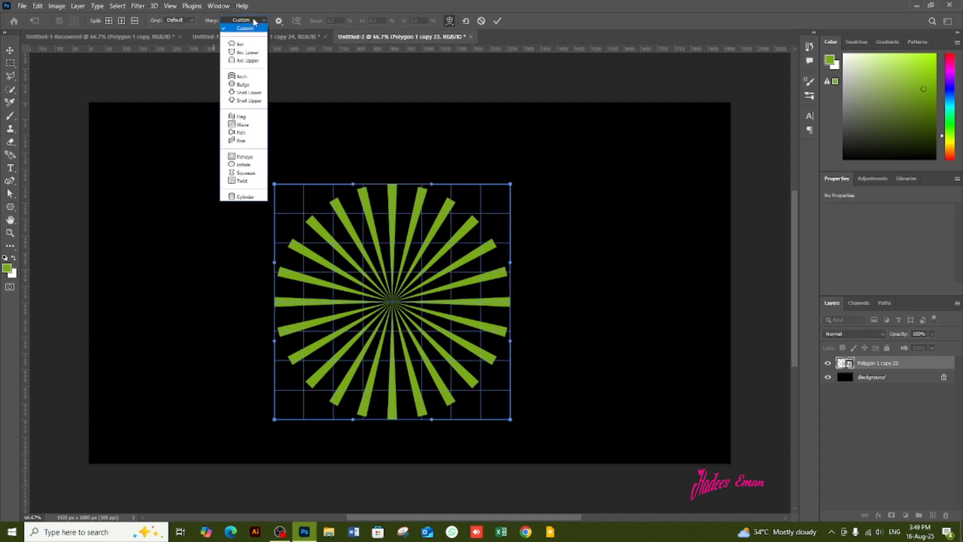
click(251, 181)
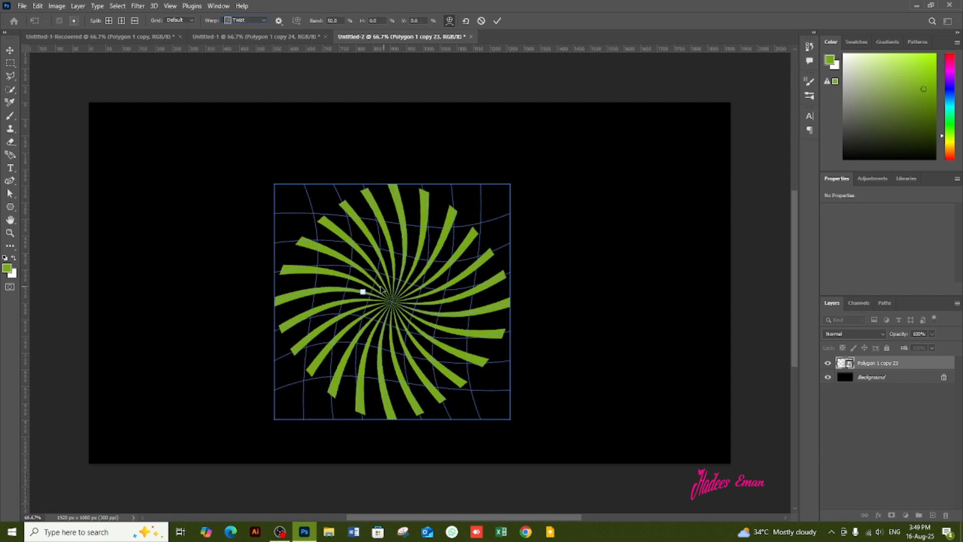
drag(363, 292, 218, 161)
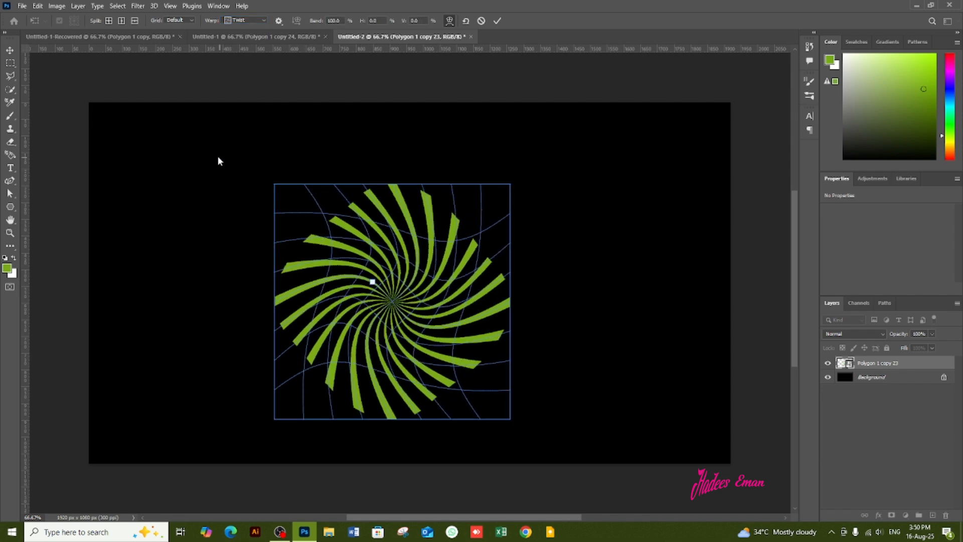
click(497, 21)
Duplicate the twisted wheel layer and flip the copy horizontally to form a crossed mandala pattern
drag(903, 366, 933, 514)
key(ctrl)
key(ctrl+t)
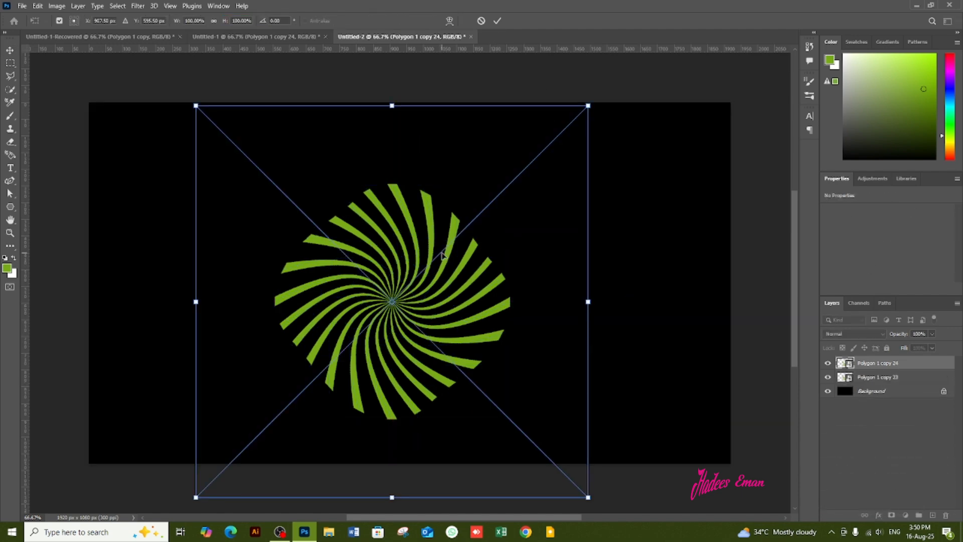
right_click(442, 254)
click(471, 437)
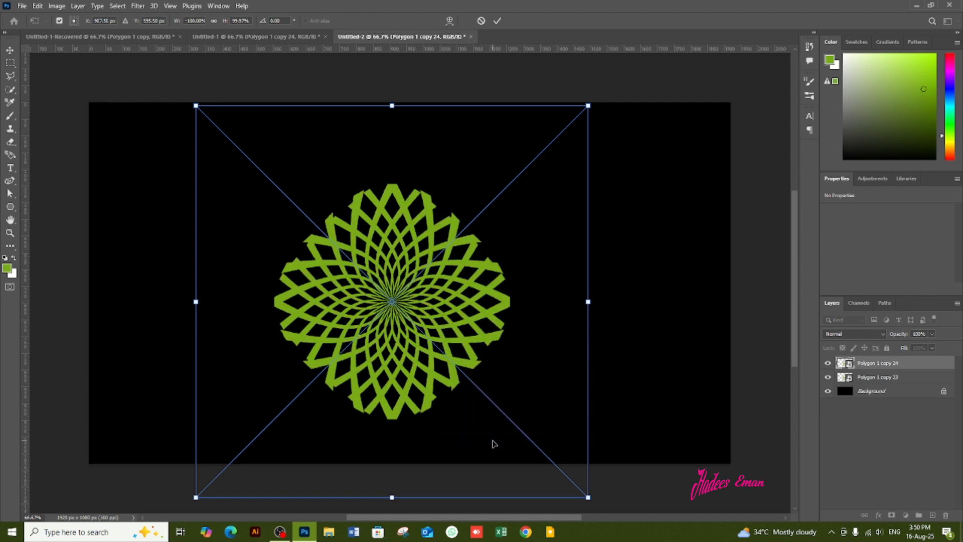
click(497, 21)
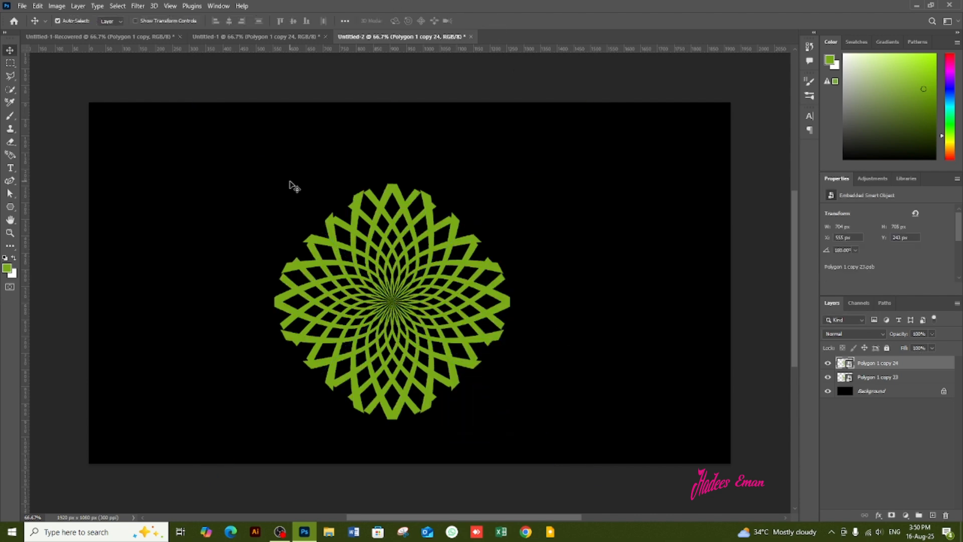
Combine the two twisted wheel layers into one smart object
shift+click(879, 377)
right_click(926, 377)
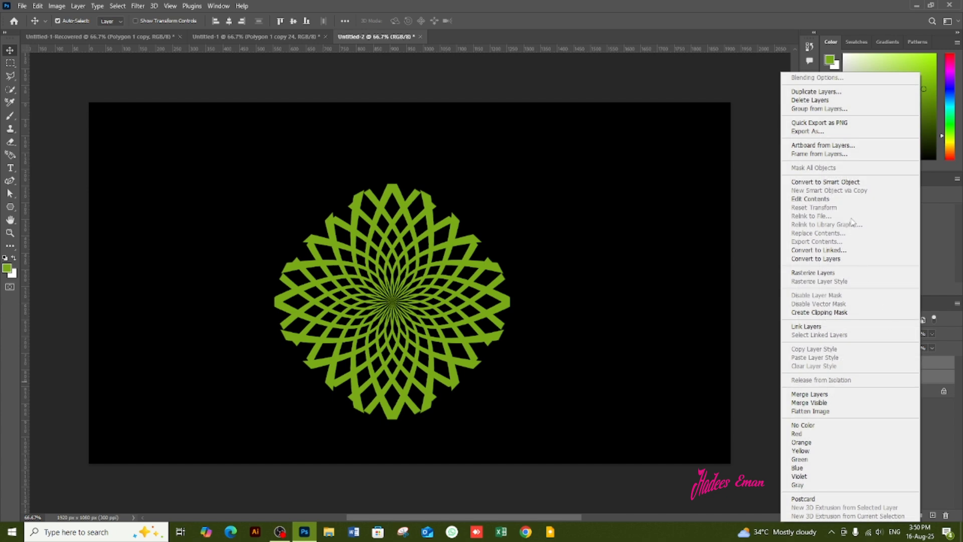
click(843, 179)
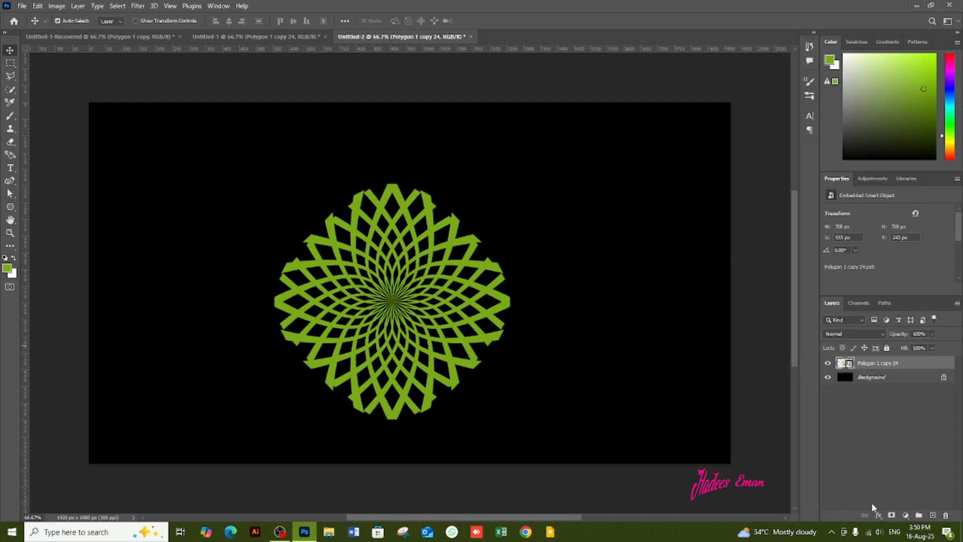
Add a mask to the mandala layer and apply a radial dark-white-pink Gradient Overlay at 100% opacity and 100% scale
click(892, 515)
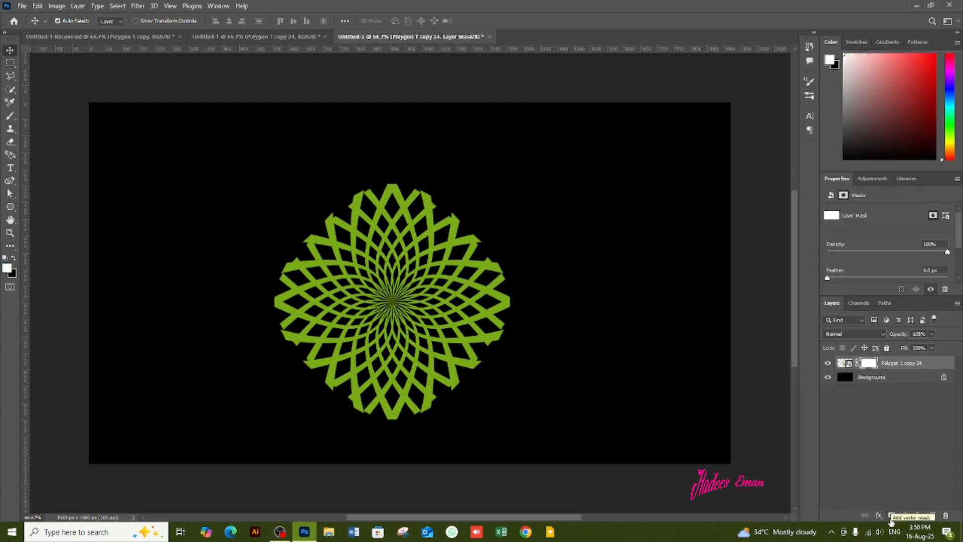
click(878, 515)
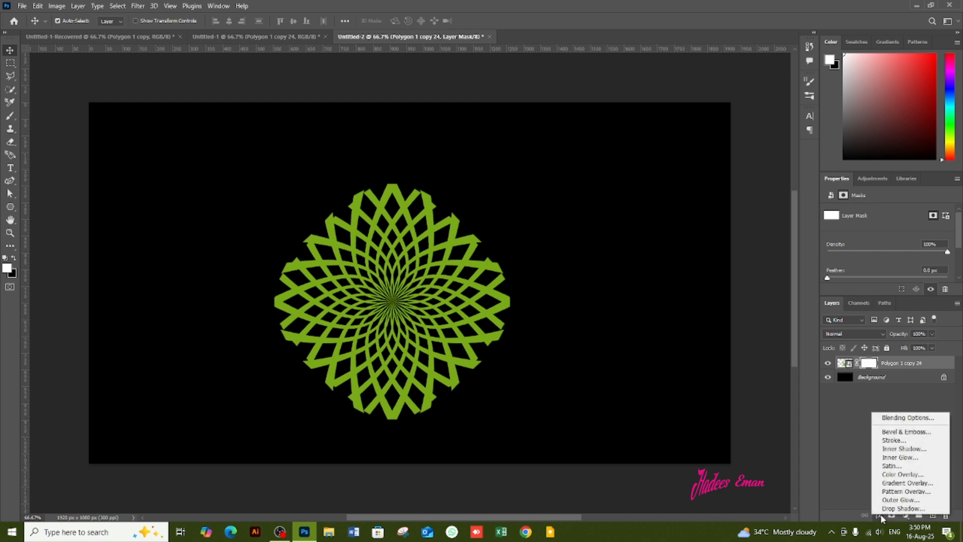
click(878, 483)
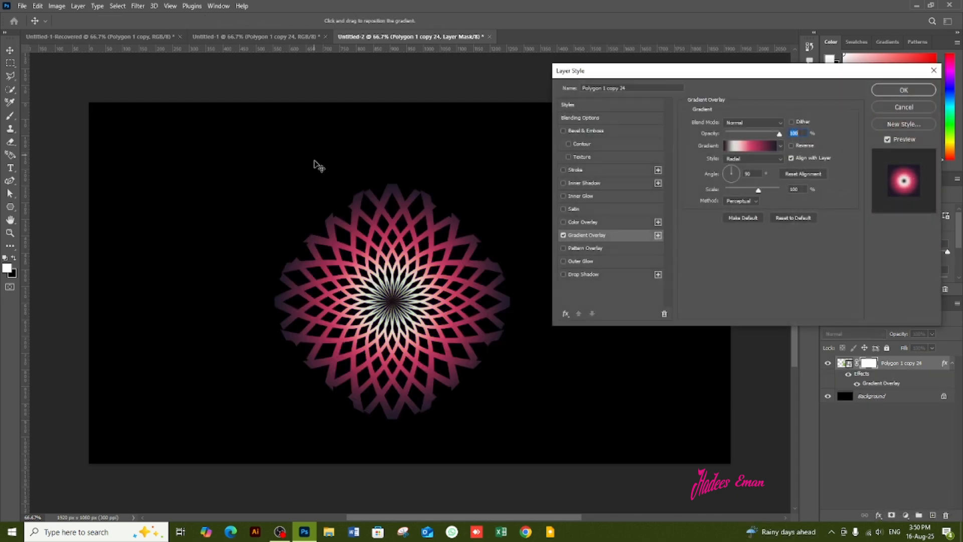
click(758, 146)
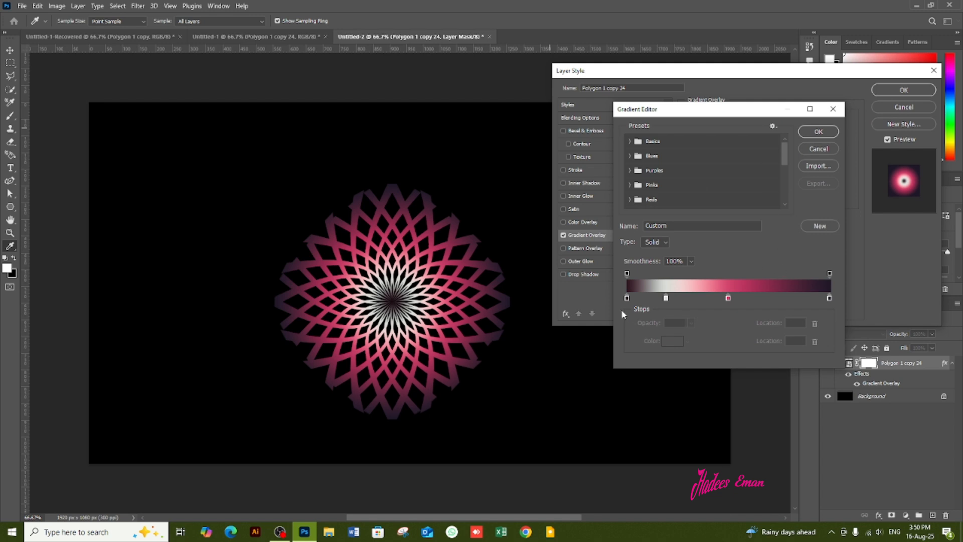
click(807, 145)
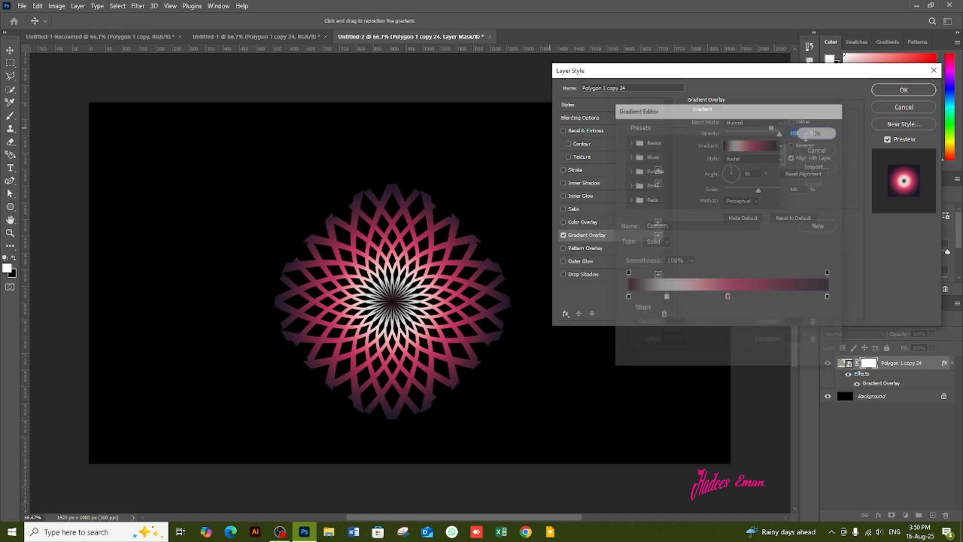
click(903, 90)
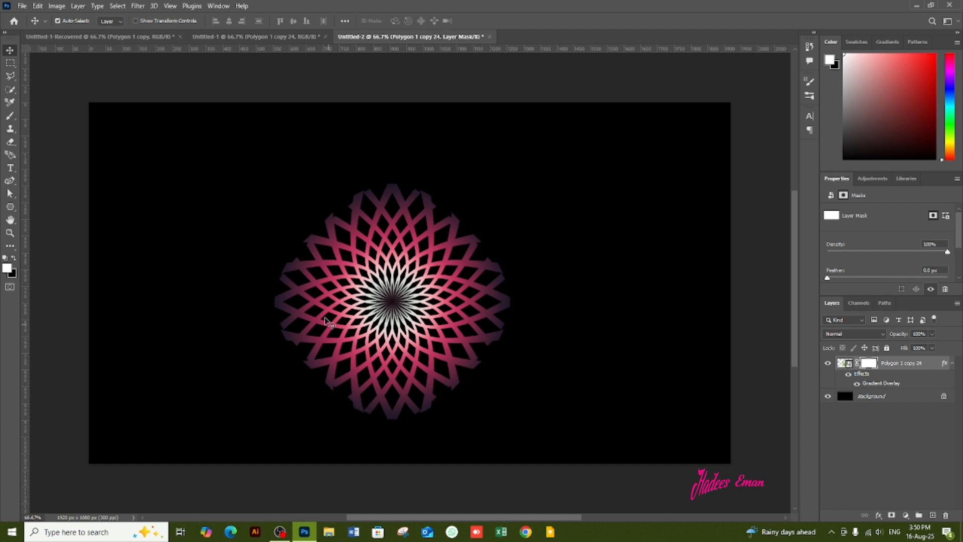
Apply a Spin Blur centred on the mandala, with its circle enlarged around the whole shape and a blur angle of 2°
click(845, 363)
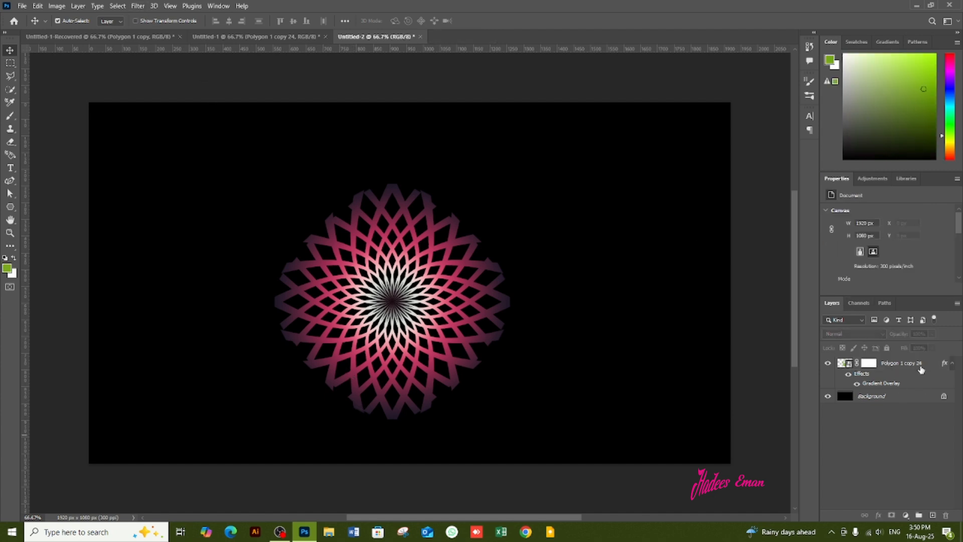
click(131, 7)
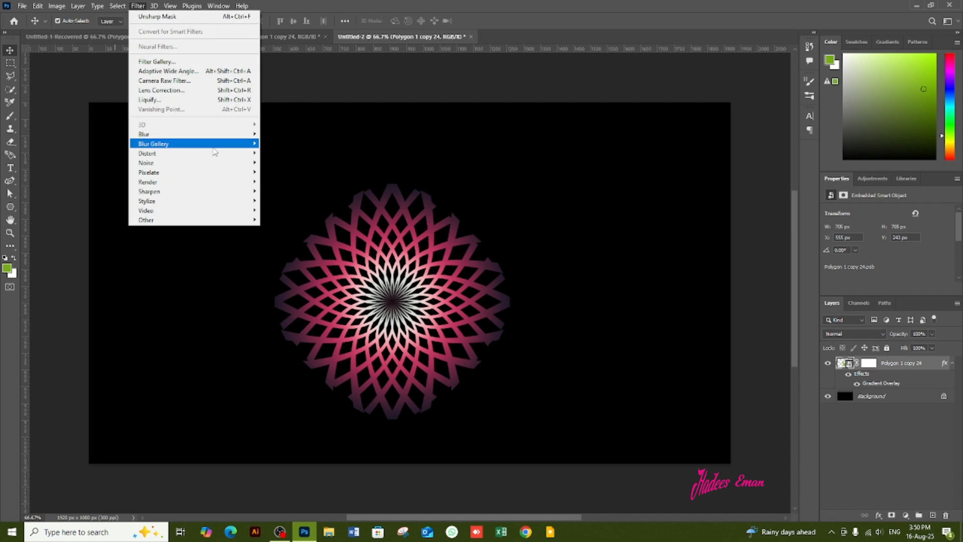
mouse_move(228, 147)
click(281, 181)
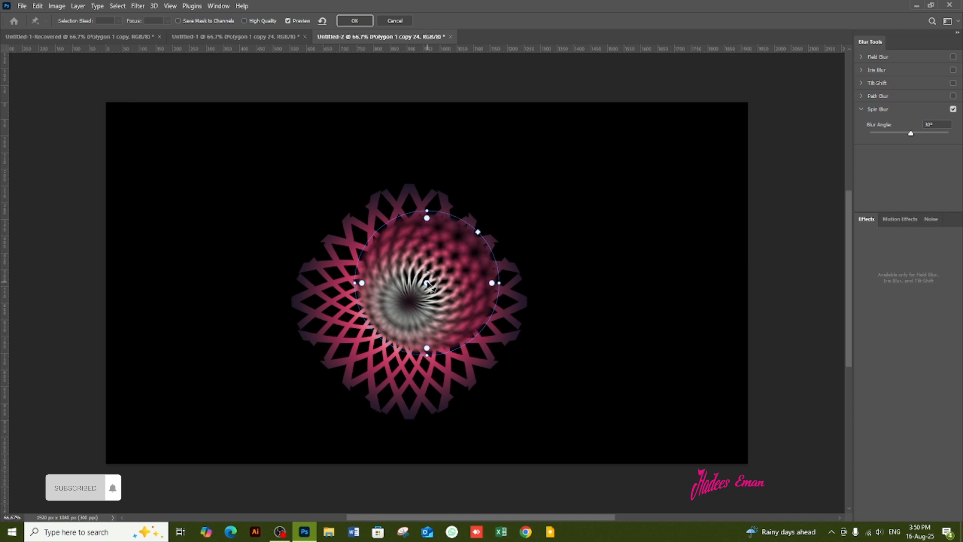
drag(427, 283, 410, 302)
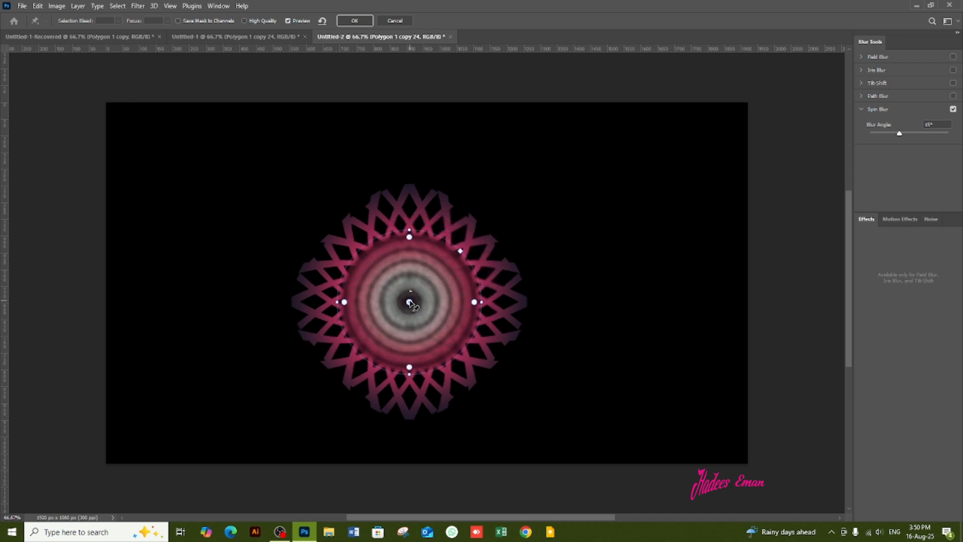
drag(461, 251, 505, 223)
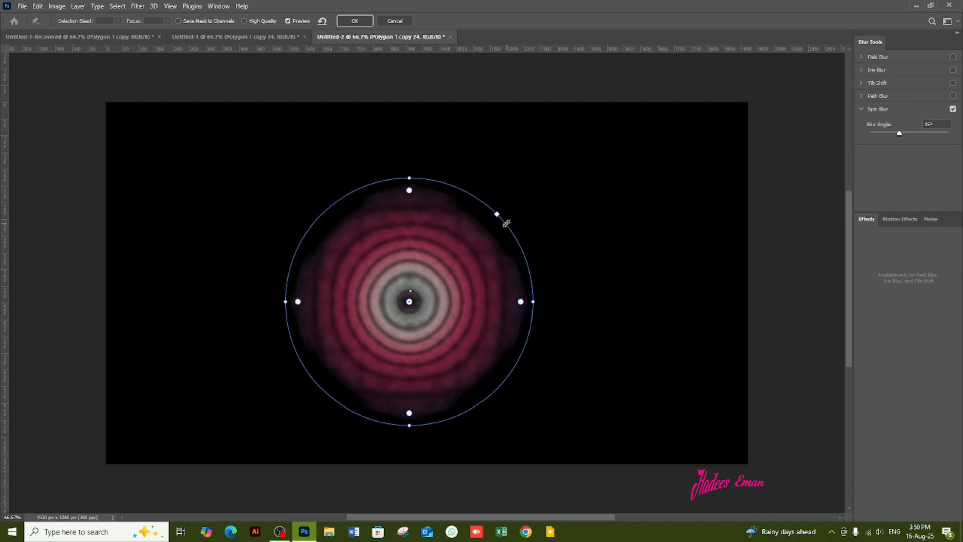
drag(411, 294, 410, 292)
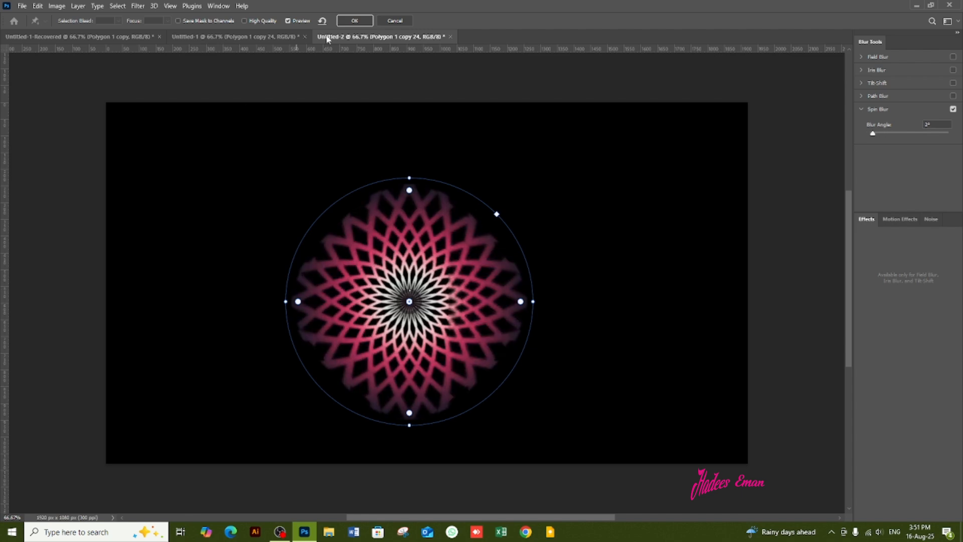
click(361, 20)
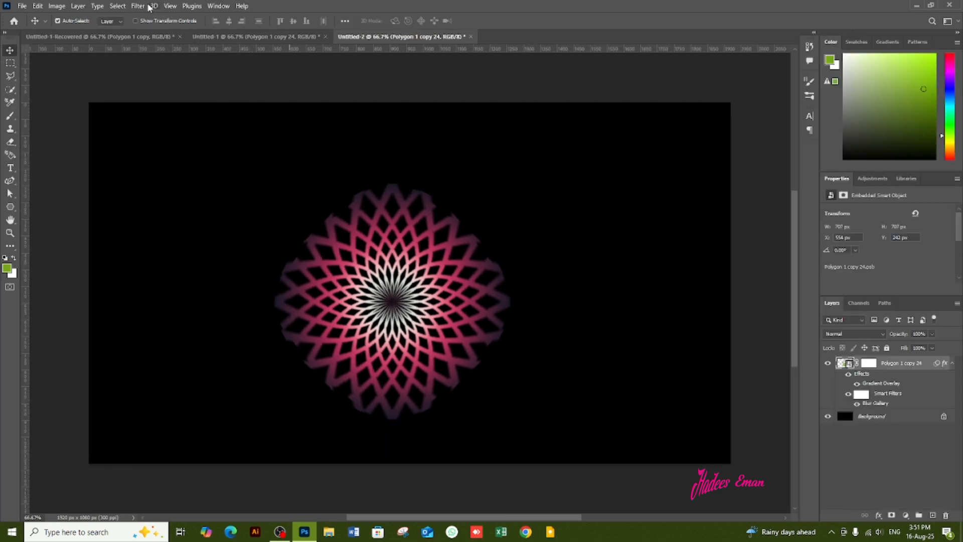
Apply Smart Sharpen to the mandala with a 500% amount, a slightly increased radius, 100% noise reduction and Gaussian Blur removal
click(146, 5)
mouse_move(226, 193)
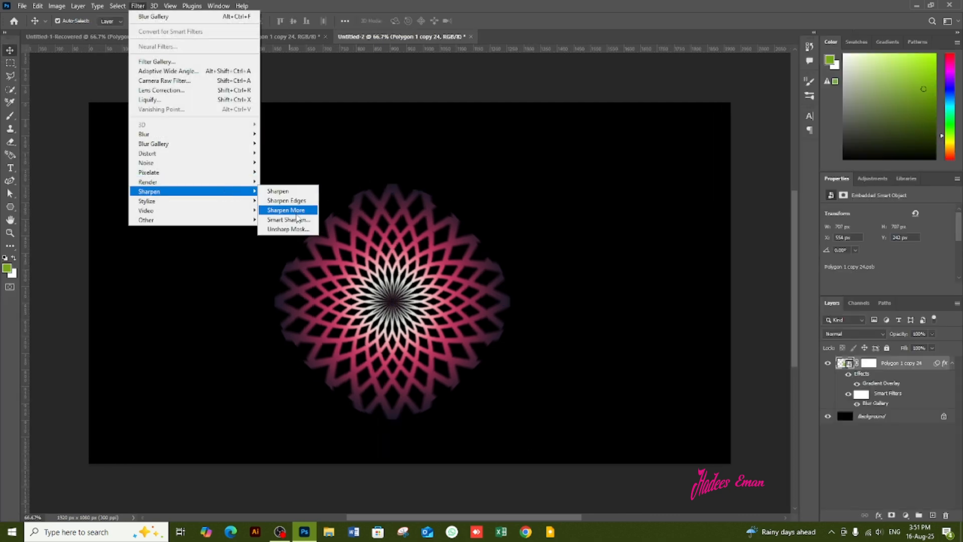
click(288, 219)
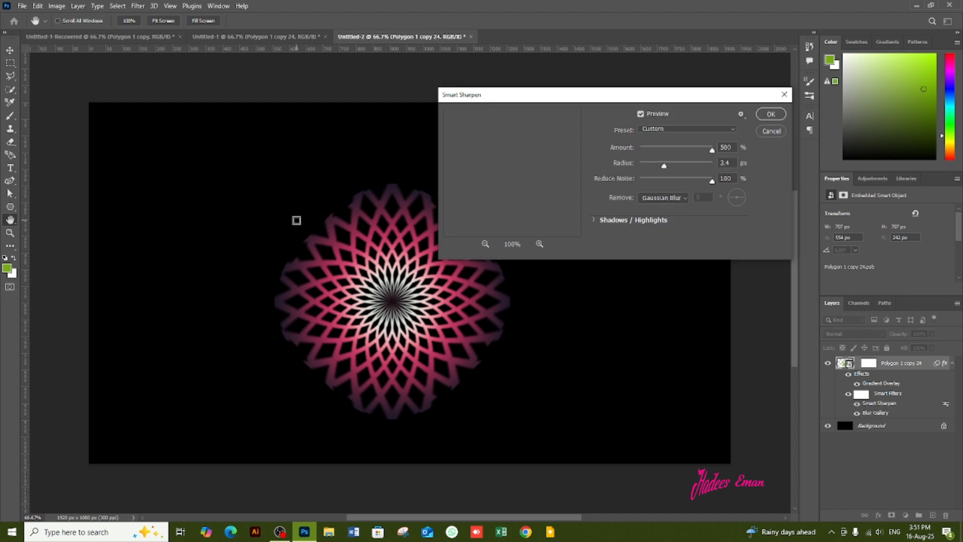
click(682, 201)
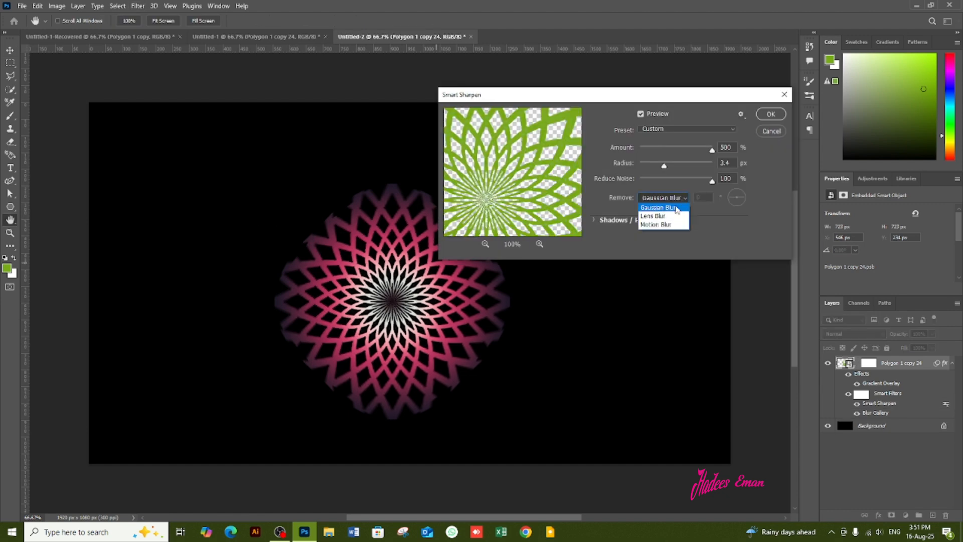
click(678, 200)
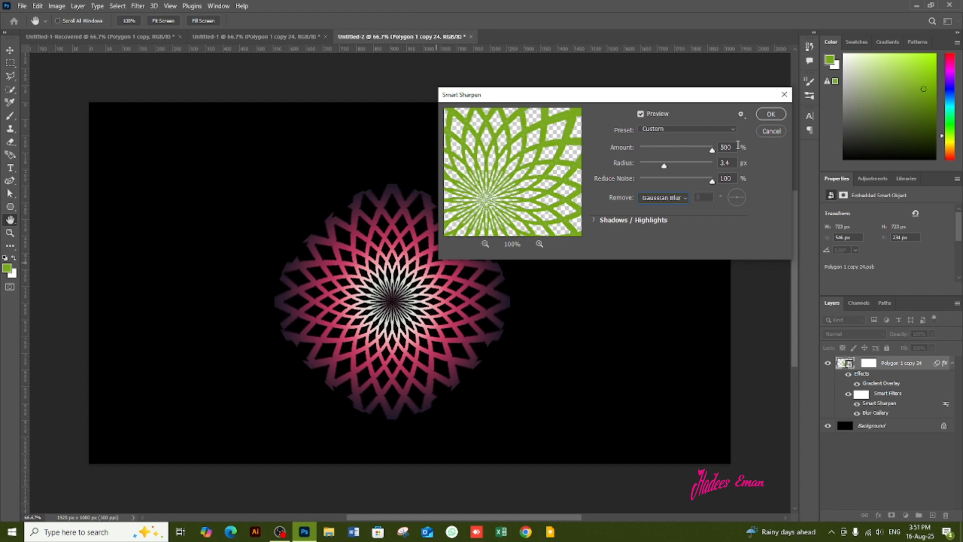
drag(665, 167, 666, 168)
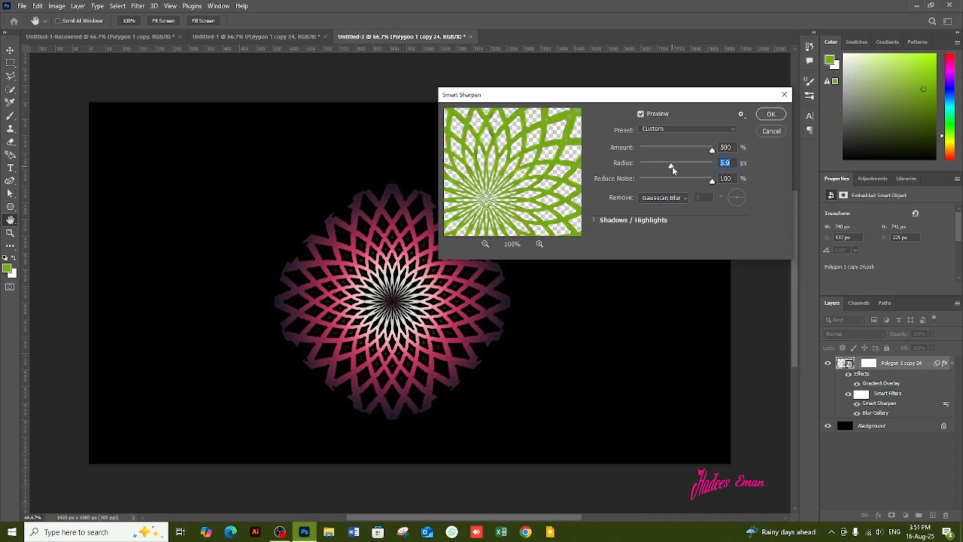
drag(673, 169, 669, 169)
click(738, 179)
click(731, 147)
click(771, 115)
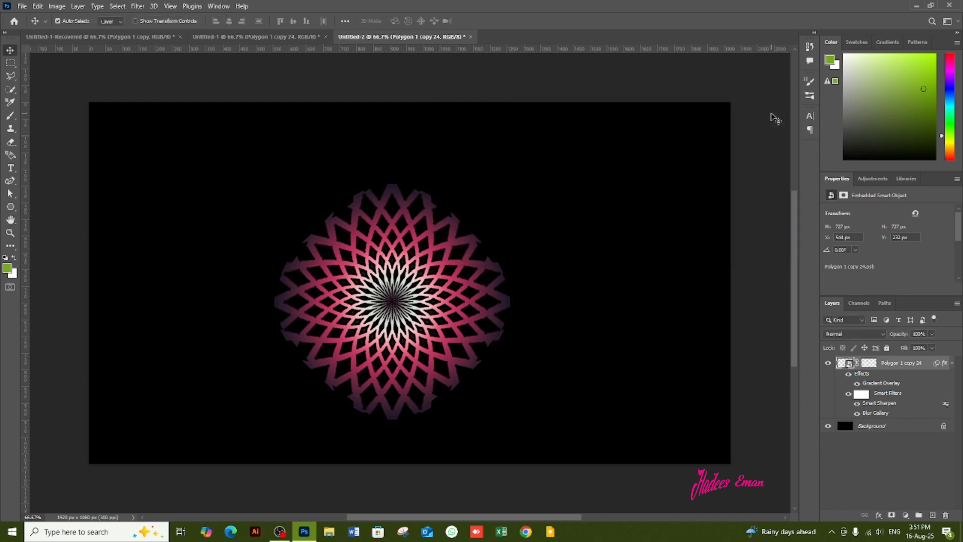
Apply Sharpen Edges to the mandala and convert the filtered layer into a new smart object
click(142, 10)
mouse_move(251, 192)
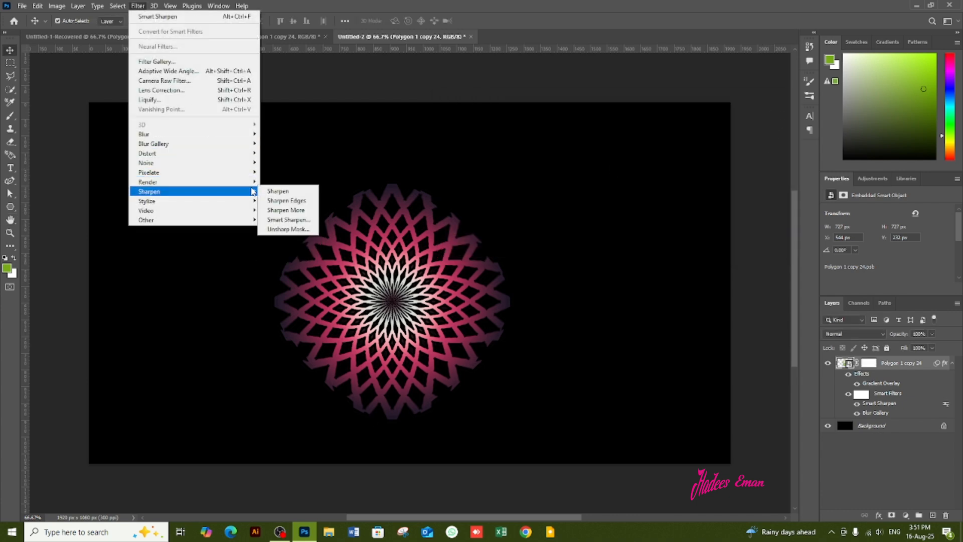
click(286, 200)
right_click(911, 369)
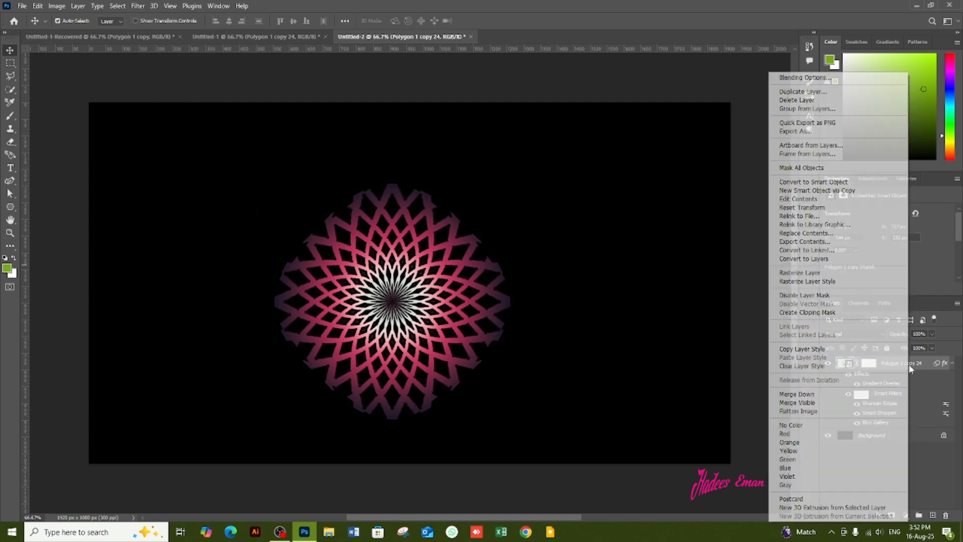
click(803, 182)
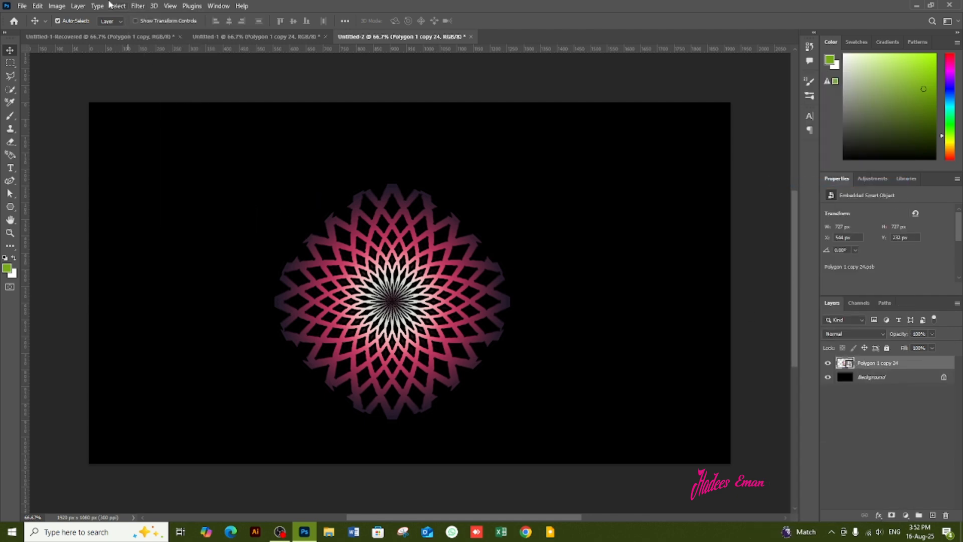
Apply an Unsharp Mask to the mandala with amount 112%, radius 704.7 pixels and threshold 106 levels
click(141, 7)
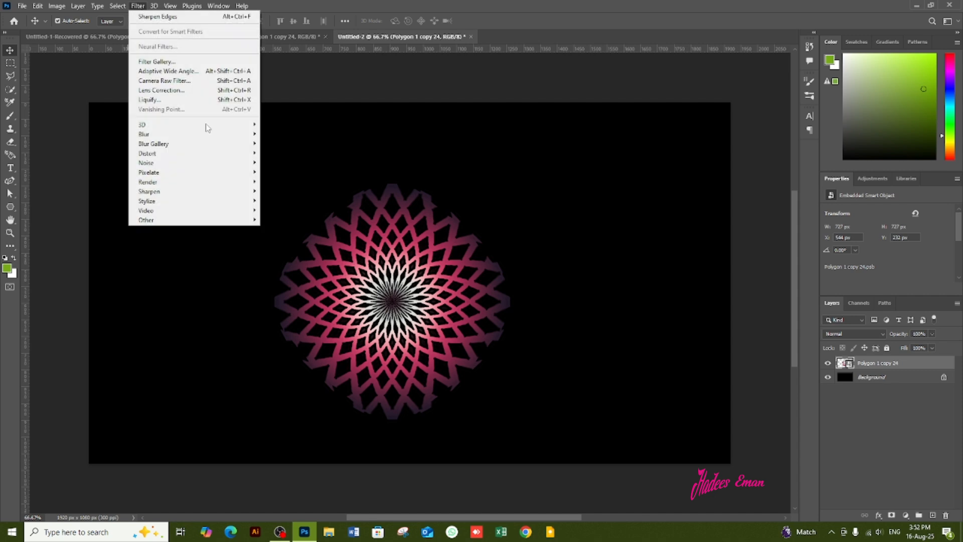
mouse_move(246, 191)
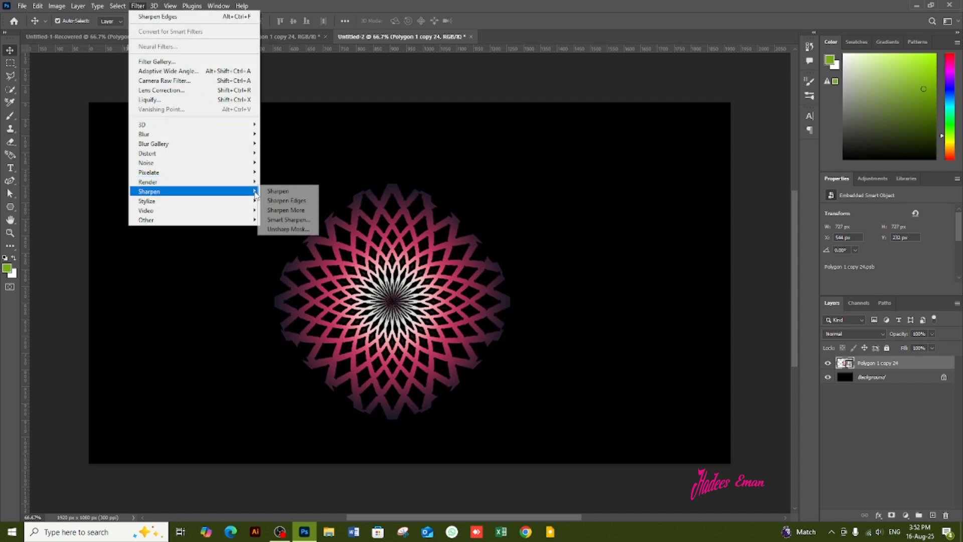
click(288, 229)
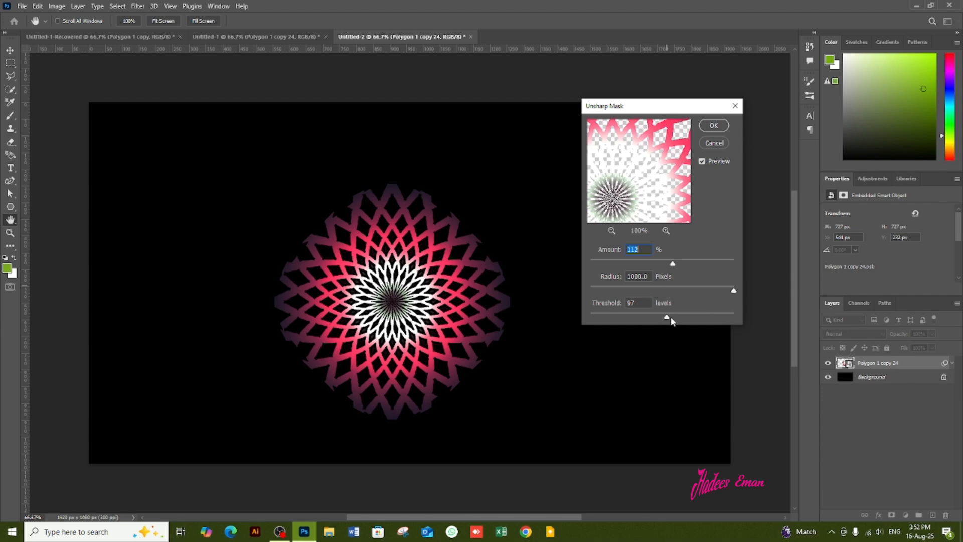
drag(667, 320, 643, 323)
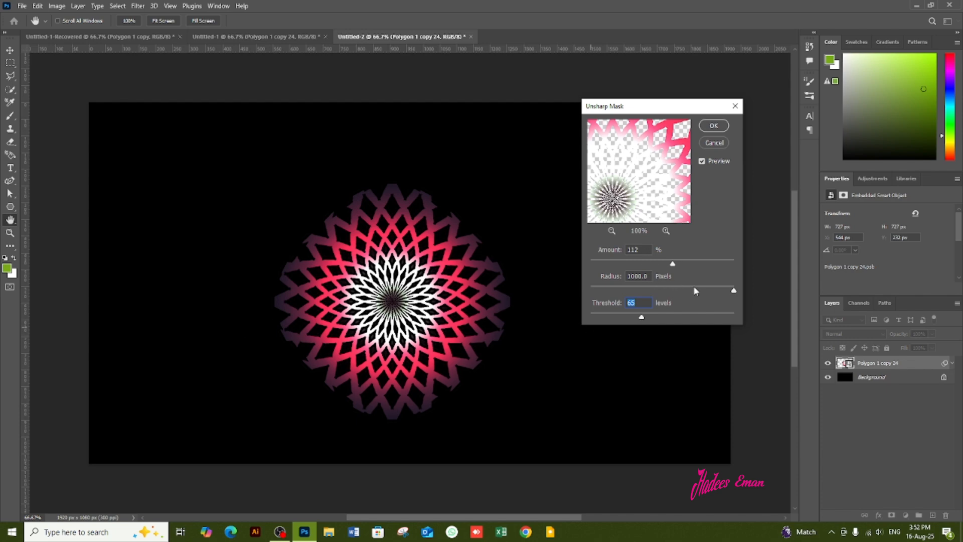
drag(694, 286, 720, 290)
drag(638, 318, 683, 318)
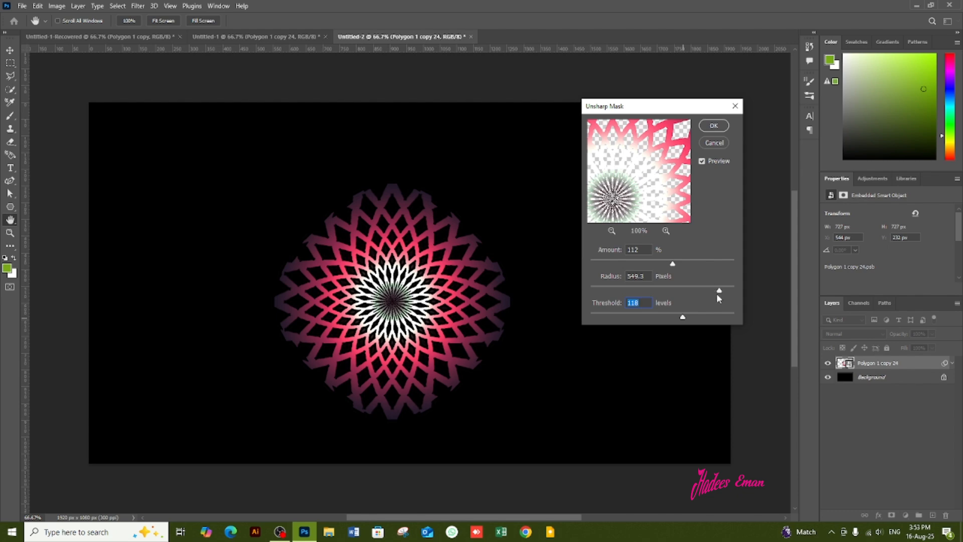
drag(721, 295, 725, 294)
drag(682, 318, 709, 318)
click(673, 318)
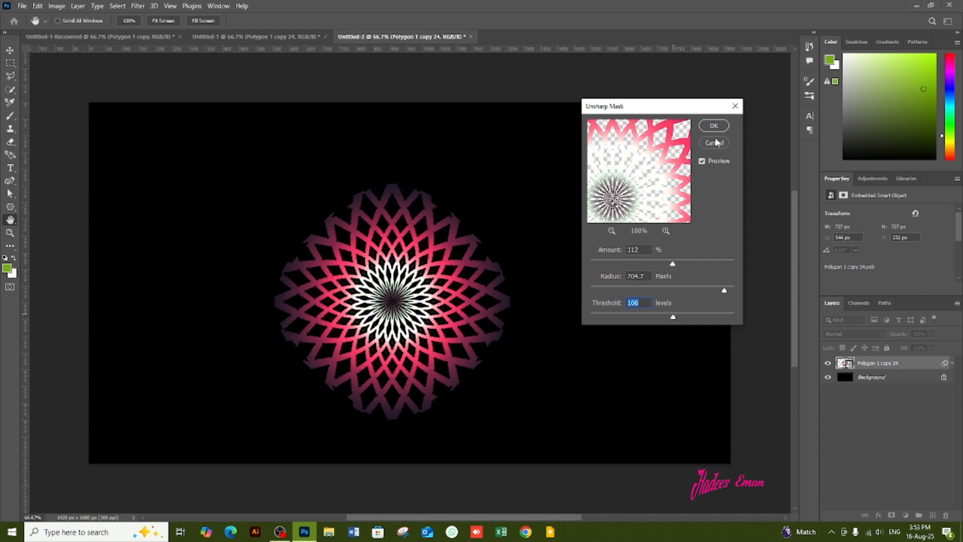
click(626, 250)
drag(646, 276, 627, 299)
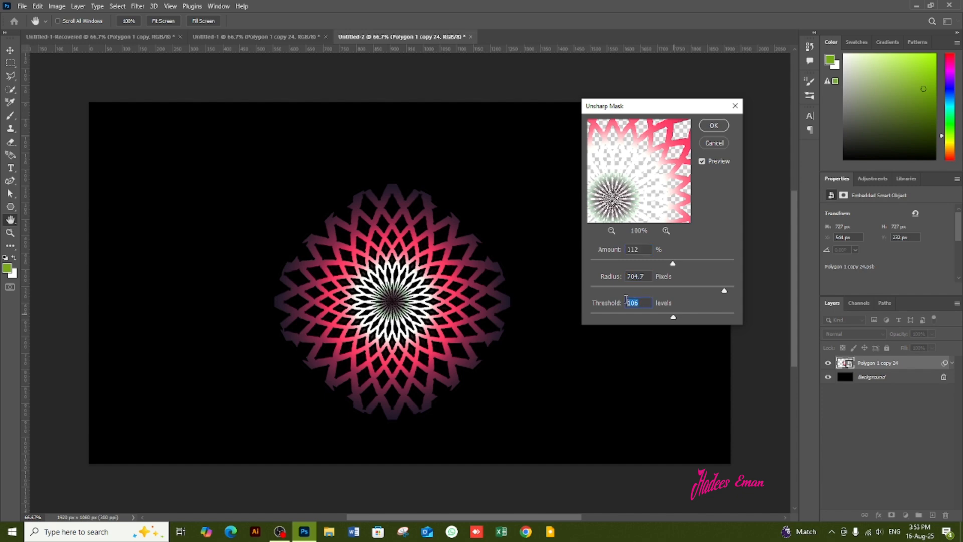
click(715, 126)
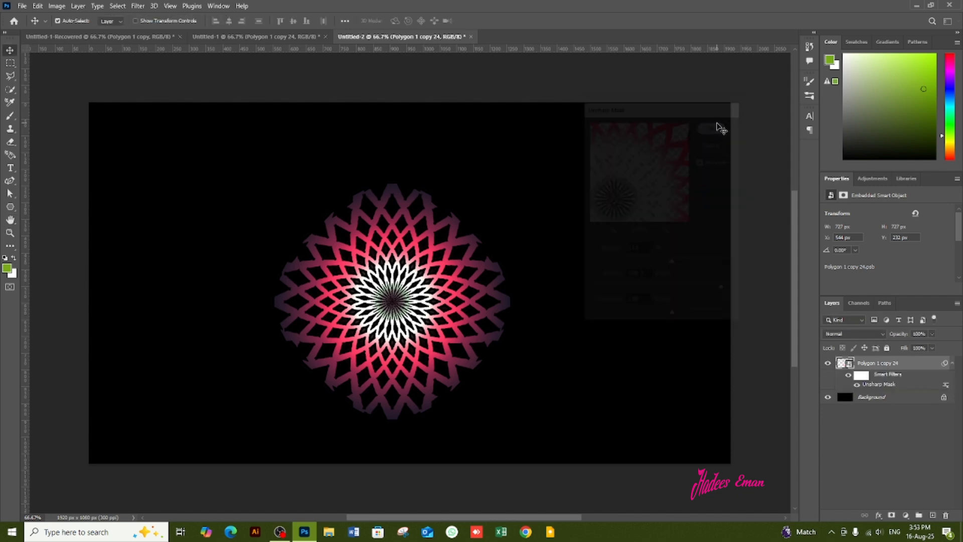
Draw a green circle about 599 px in diameter over the mandala with the Ellipse tool
right_click(11, 207)
click(35, 215)
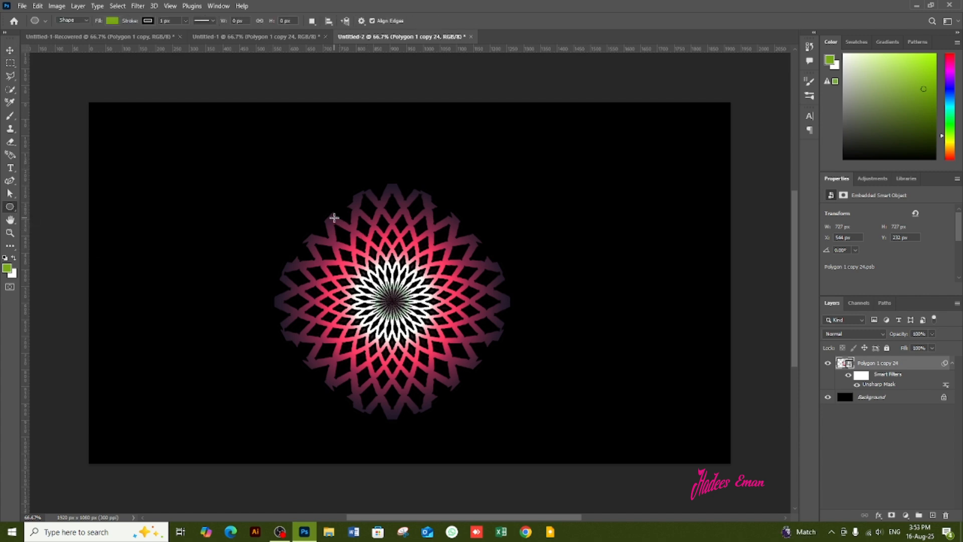
drag(334, 217, 538, 418)
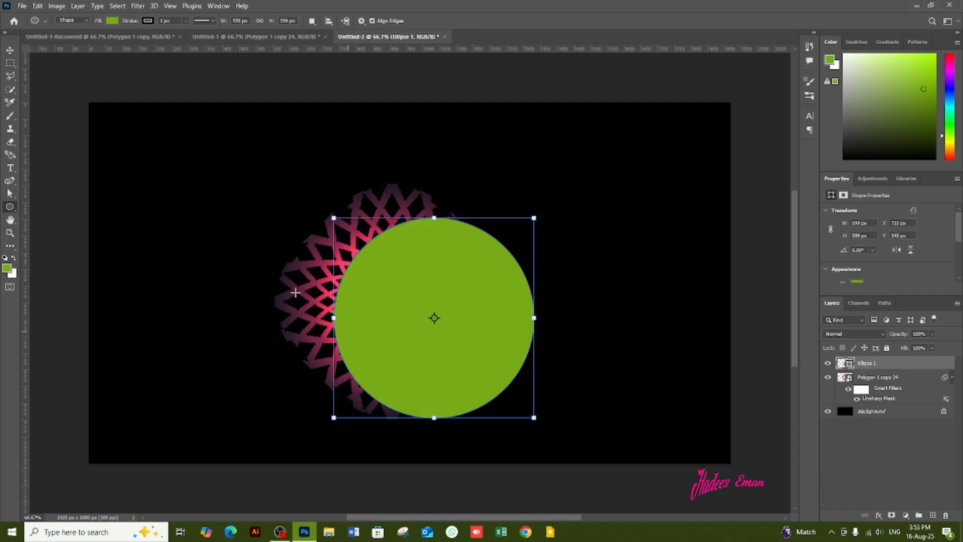
Align the circle and the mandala on their vertical and horizontal centres, and deselect both layers
click(10, 50)
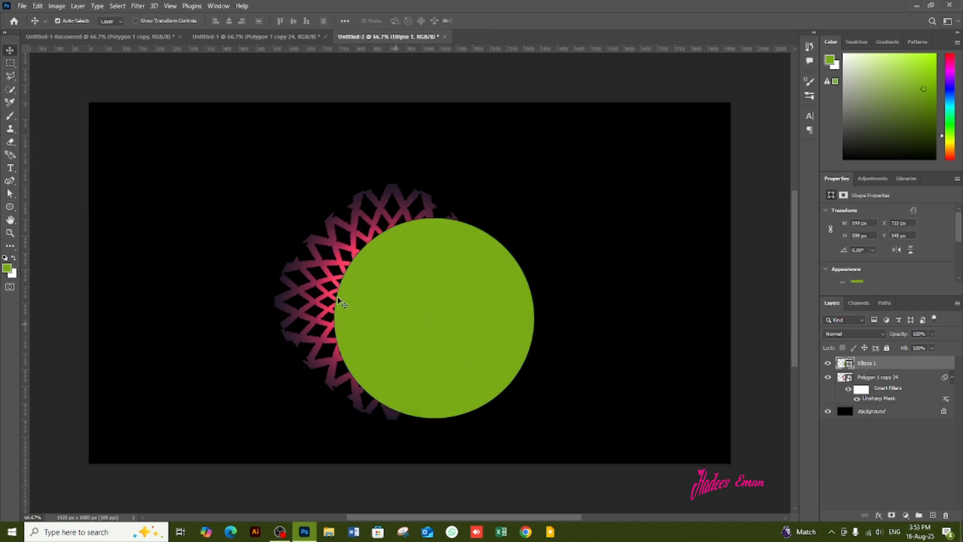
drag(258, 209, 390, 316)
click(293, 21)
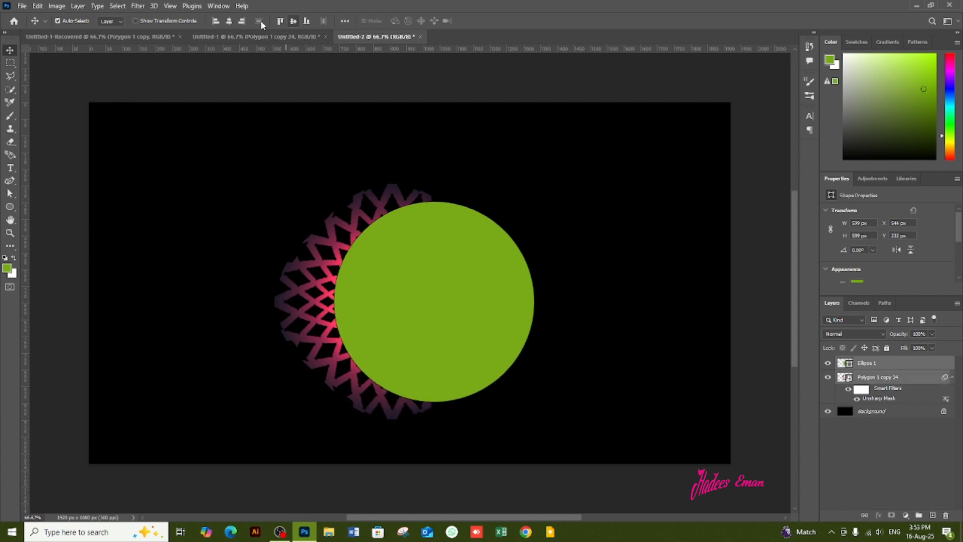
click(230, 22)
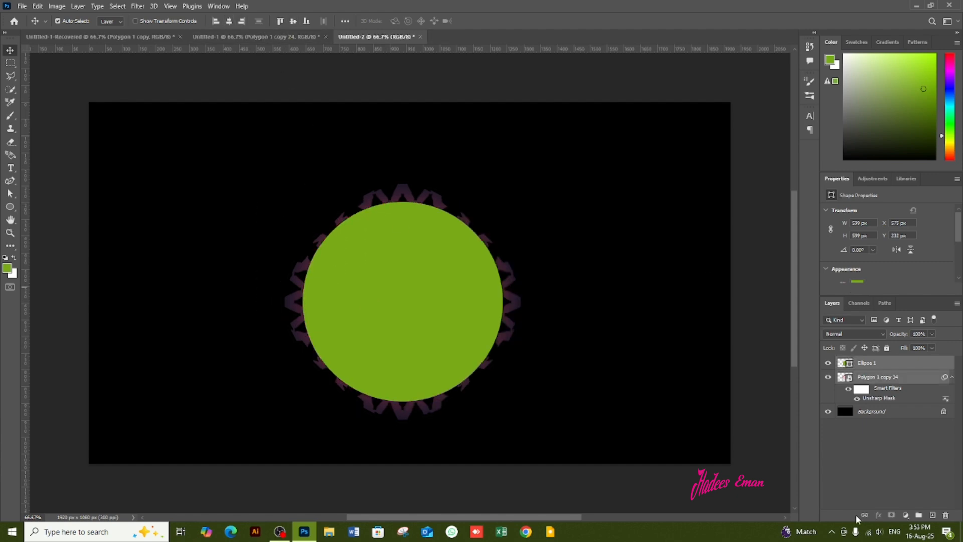
click(690, 332)
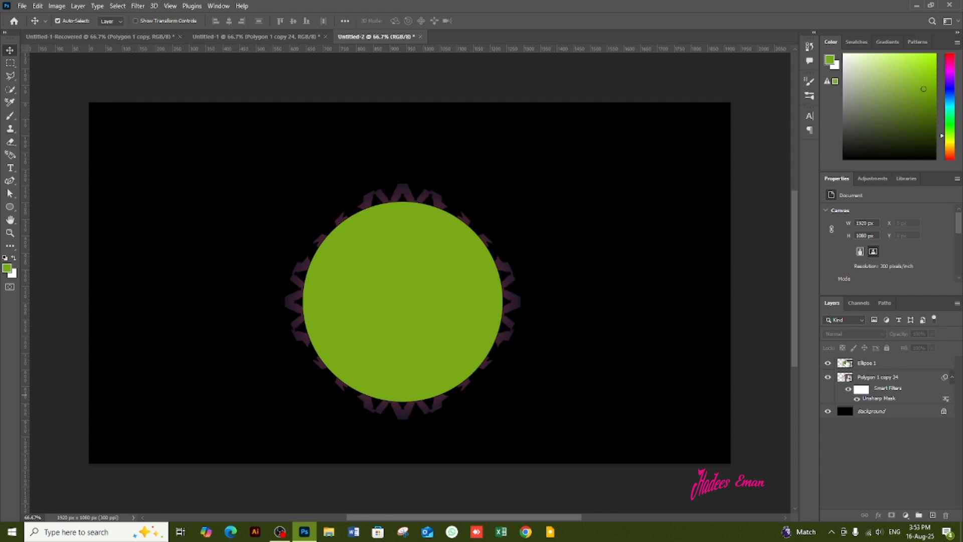
Mask the mandala layer to the circle's outline and delete the circle layer
ctrl+click(846, 365)
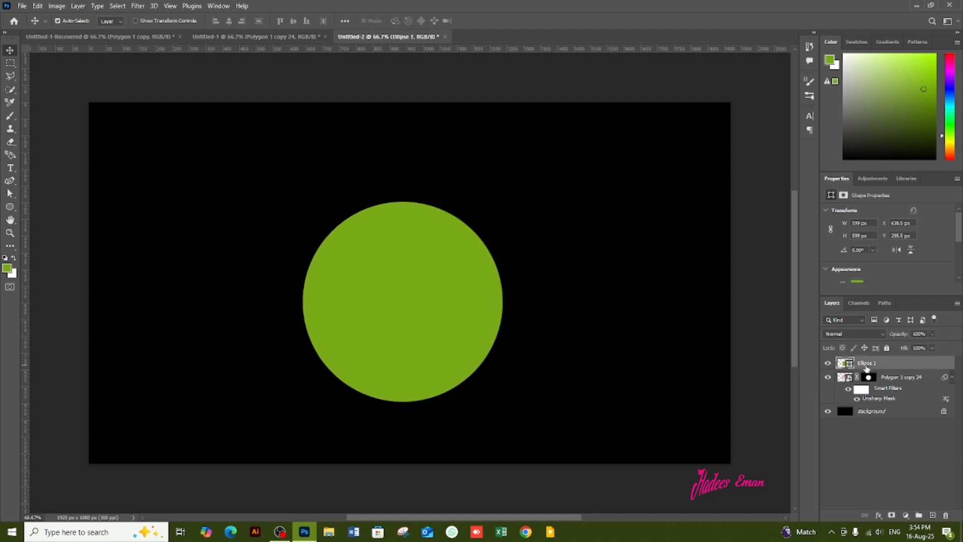
key(Delete)
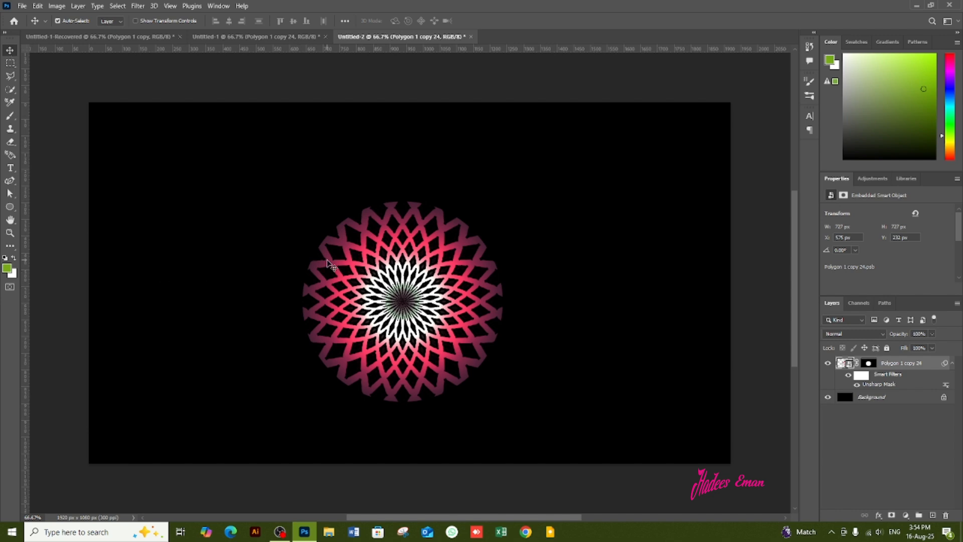
Move the masked mandala up and left to about X 452 px, Y 139 px
drag(307, 261, 270, 242)
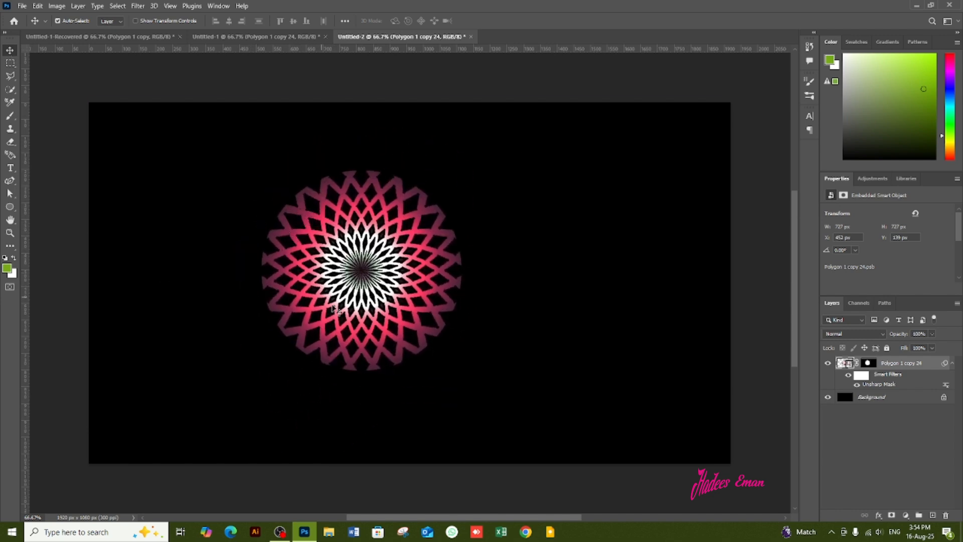